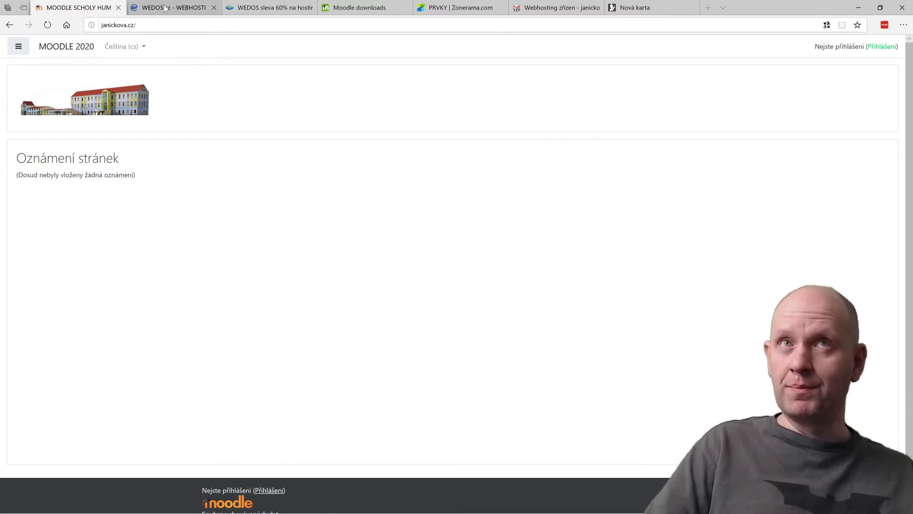
- Go from the WEDOS.cz tab to the 'WEDOS sleva 60%' coupon page showing 55% off webhosting
click(204, 7)
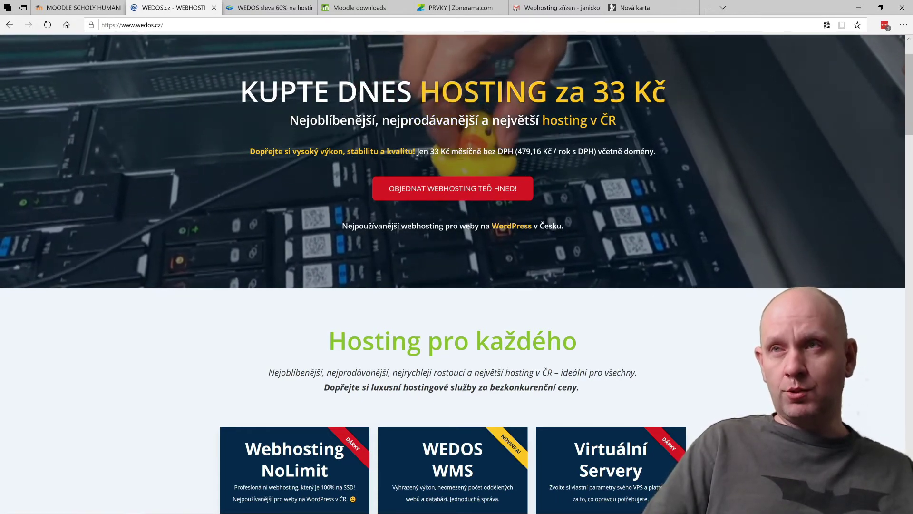
click(258, 5)
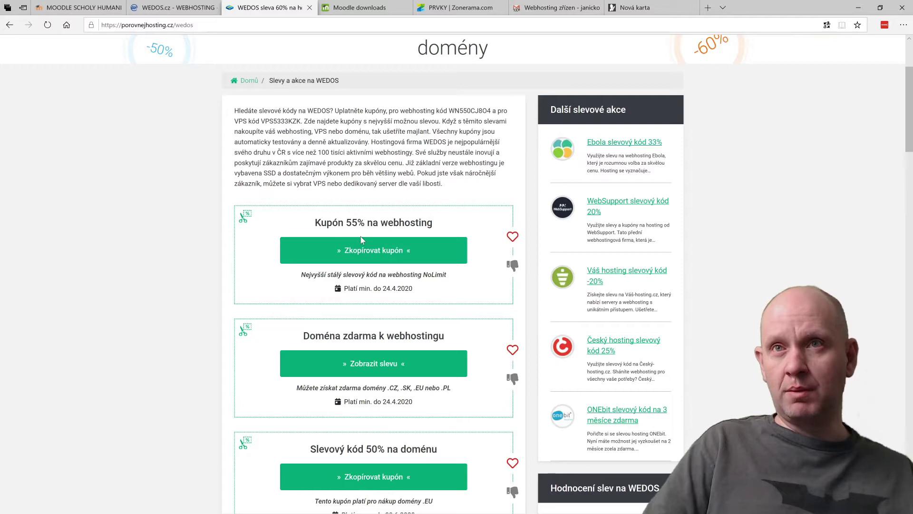
- Return to wedos.cz and compare NoLimit (33 Kč/month), WMS (from 530 Kč) and VPS (from 71 Kč) plans
click(174, 8)
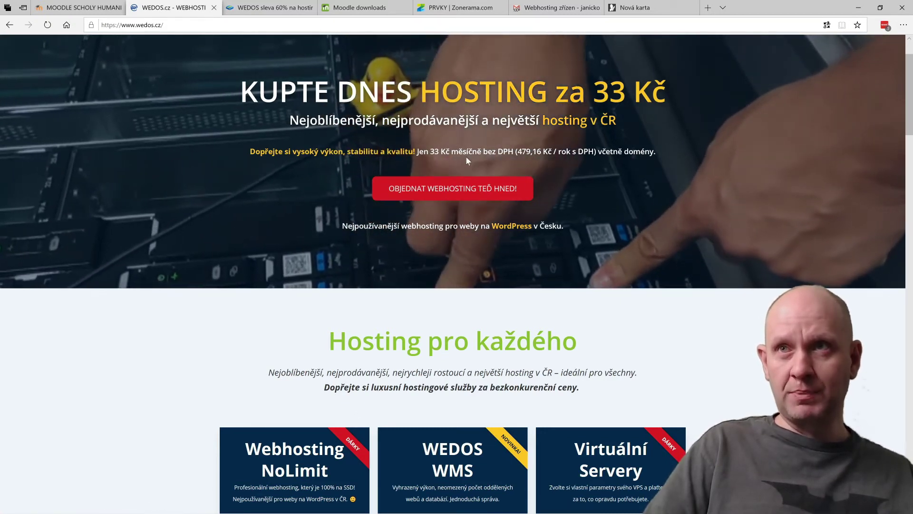
scroll(429, 234, down, 3)
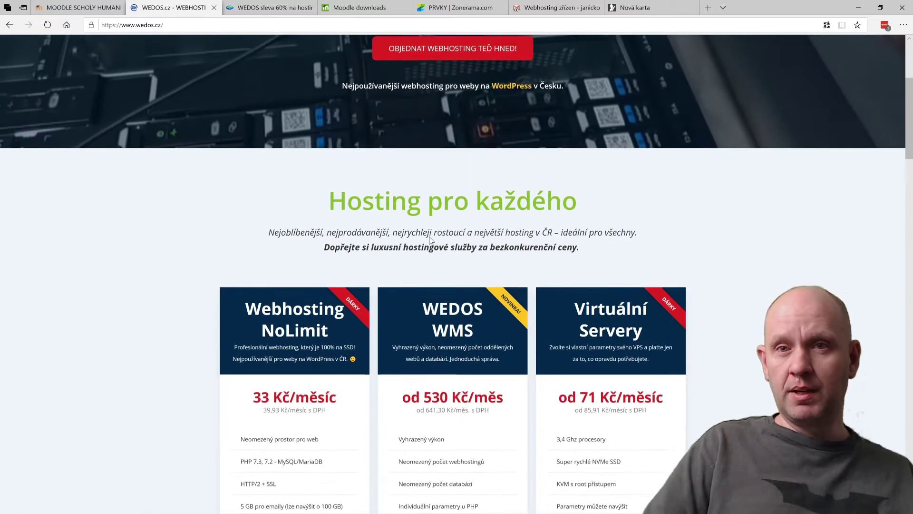
scroll(252, 330, down, 2)
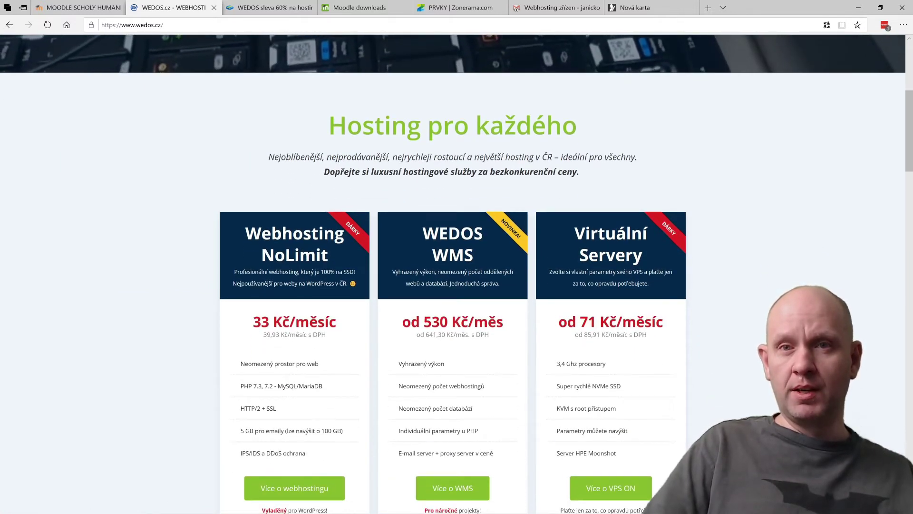
scroll(257, 309, down, 2)
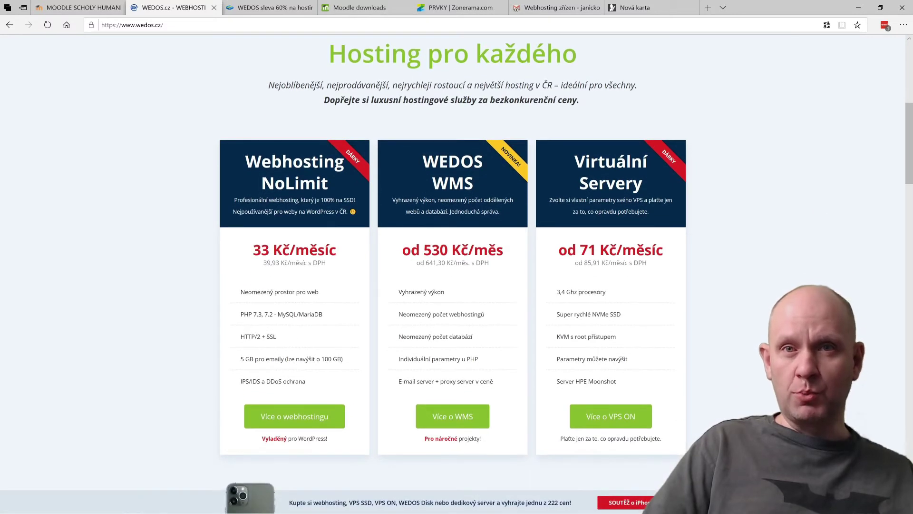
scroll(287, 340, up, 2)
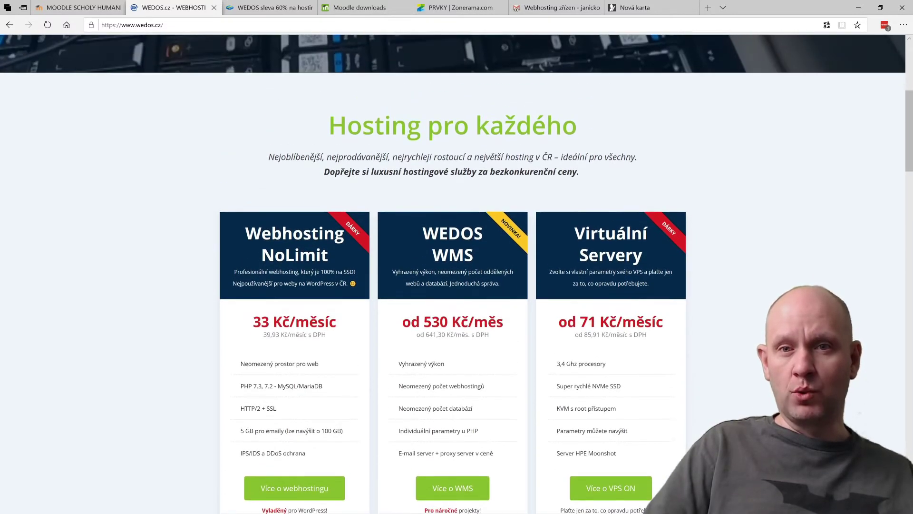
scroll(287, 340, down, 3)
scroll(287, 340, down, 3)
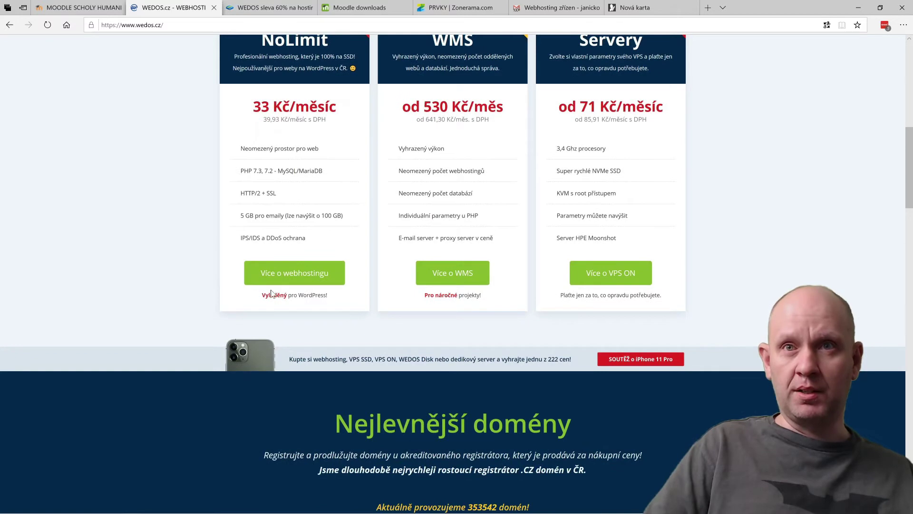
scroll(309, 304, up, 4)
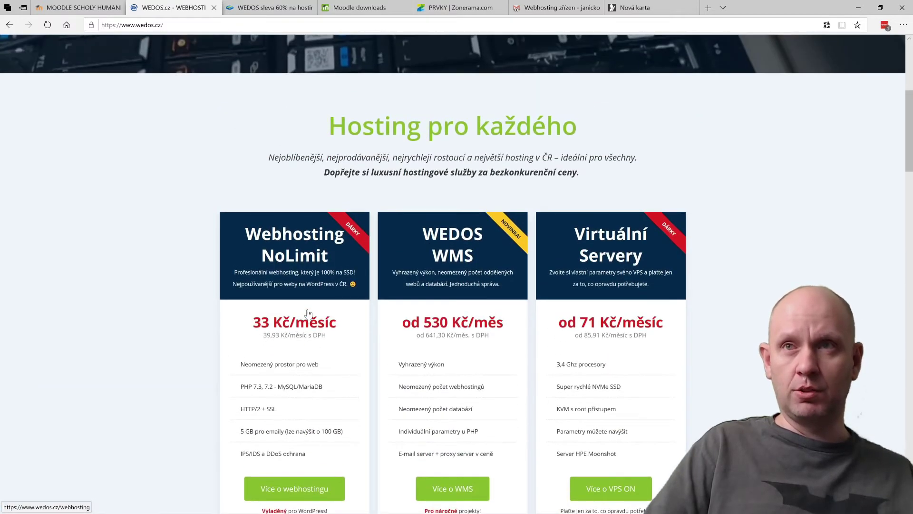
scroll(309, 307, up, 2)
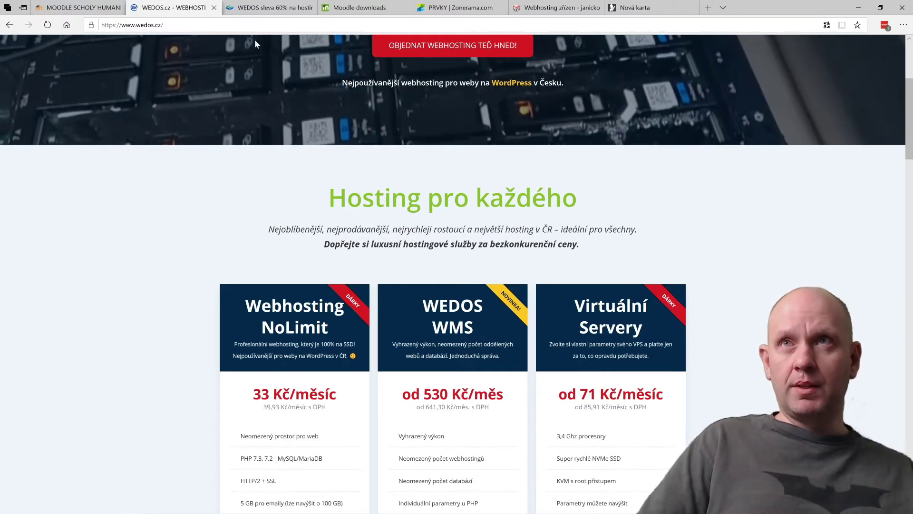
- Browse the security-only Moodle releases 3.6.9+, 3.6.9, 3.5.11+ and 3.5.11 with their tgz/zip packages
click(362, 8)
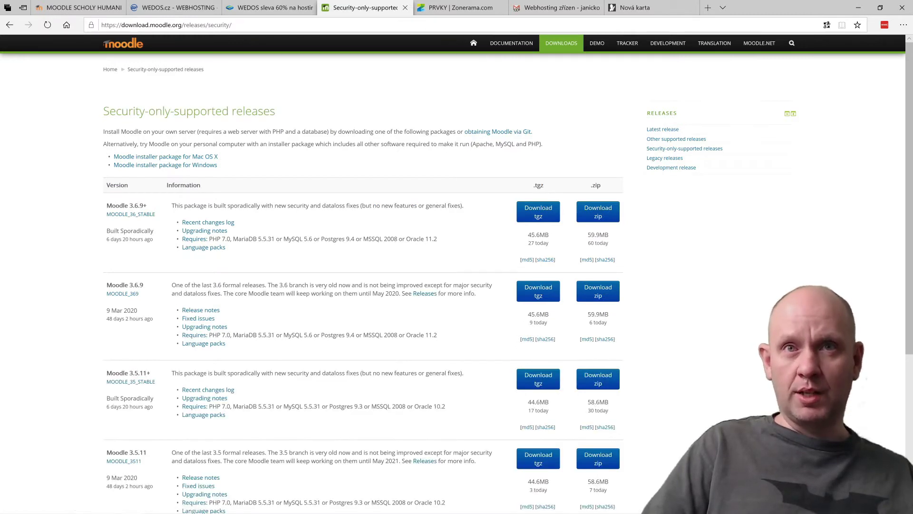
scroll(317, 259, down, 2)
scroll(317, 259, down, 1)
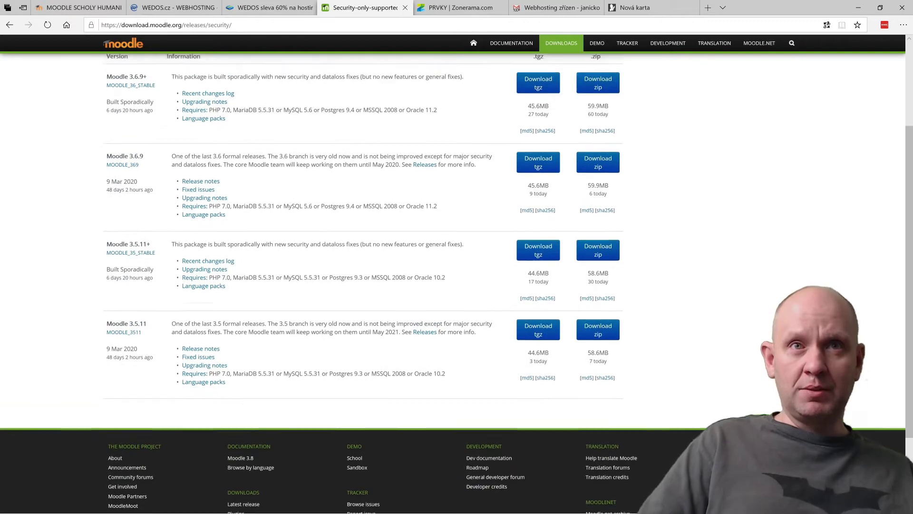
scroll(178, 345, up, 1)
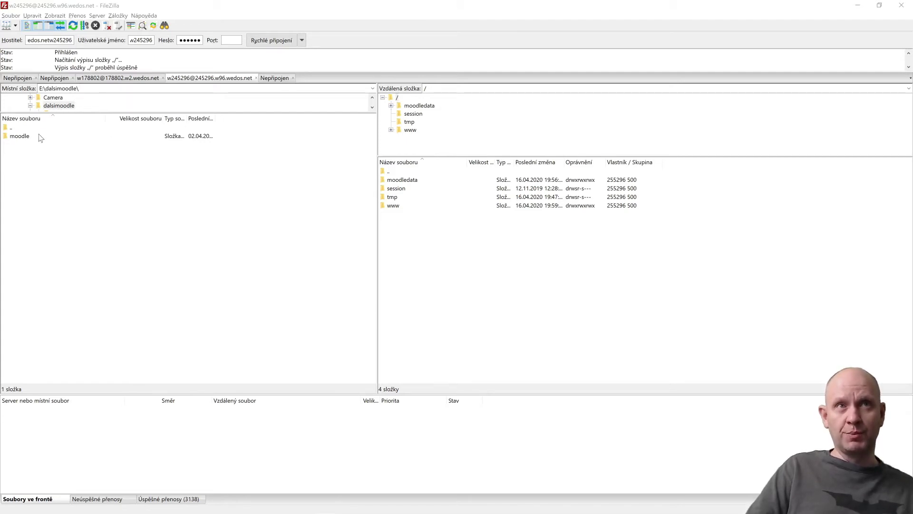
- List the contents of the local E:\dalsimoodle\moodle folder in FileZilla
double_click(19, 136)
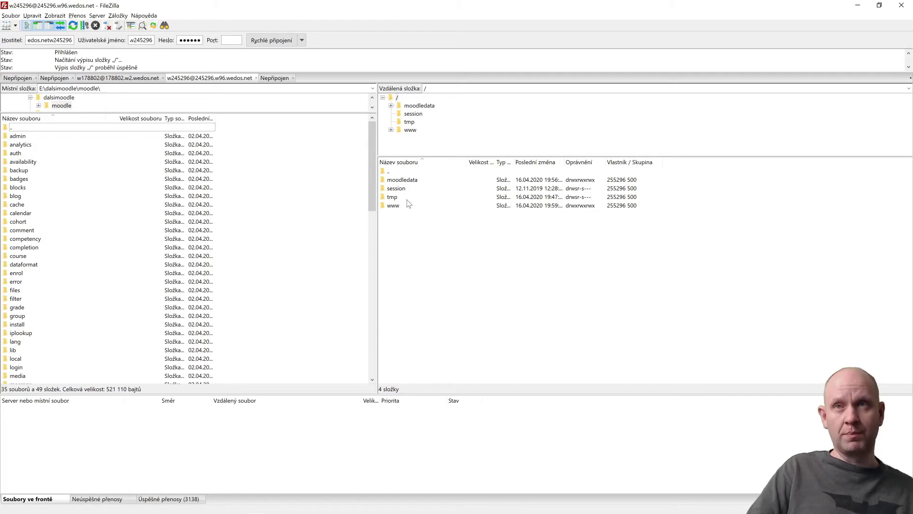
- Open the remote /www folder and check that it holds the uploaded Moodle files
click(398, 206)
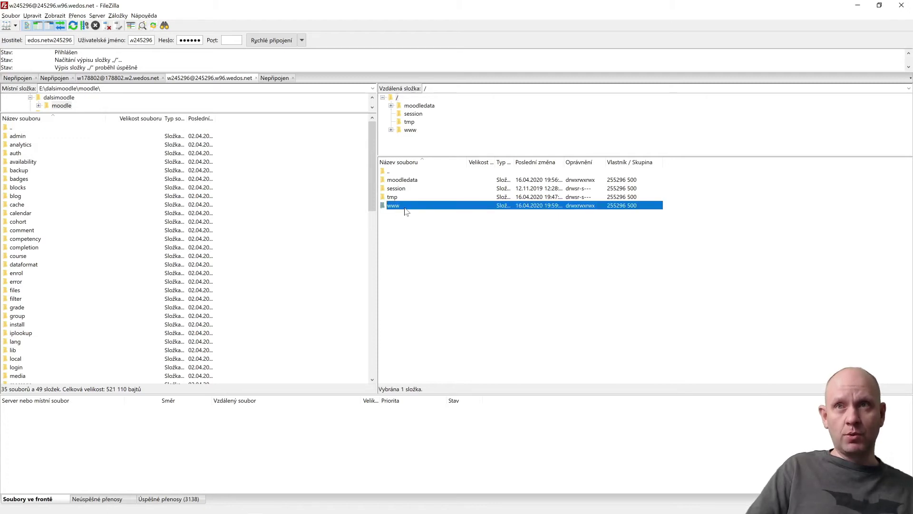
double_click(403, 205)
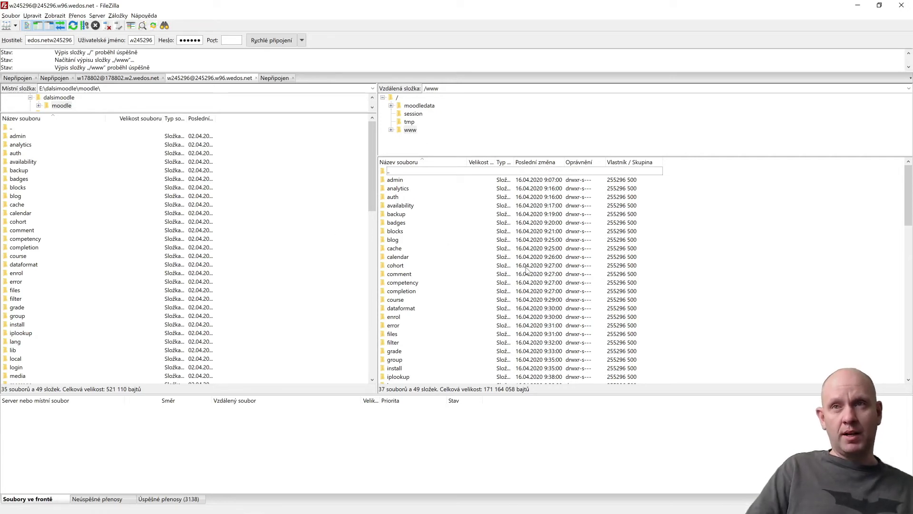
scroll(469, 284, down, 1)
scroll(468, 285, up, 1)
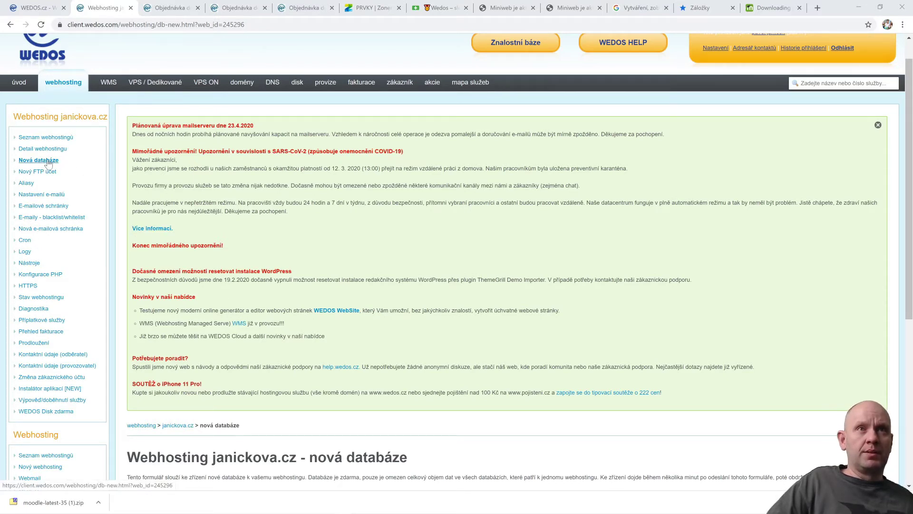
- Bring up the Nová databáze form in WEDOS administration for the Moodle database
click(57, 160)
scroll(237, 247, down, 5)
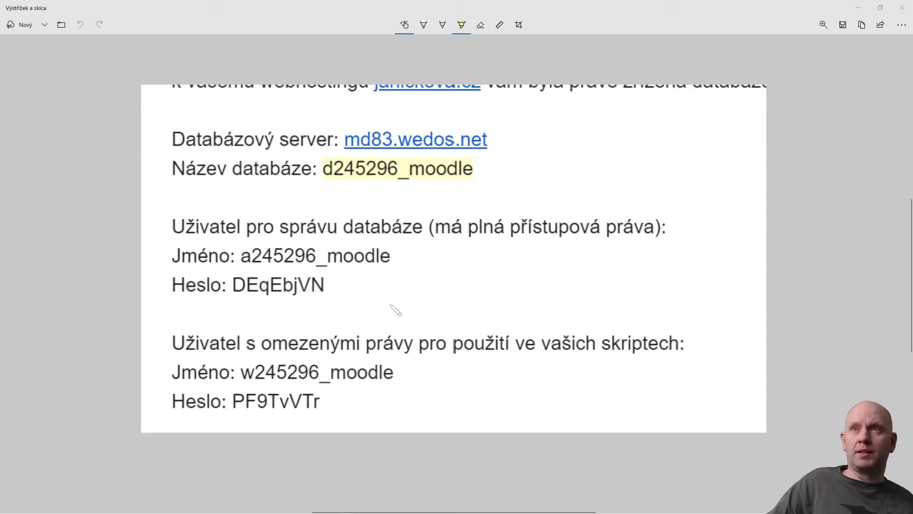
- Leave the snipped md83.wedos.net database details and return to the WEDOS PHP configuration page
key(alt+Tab)
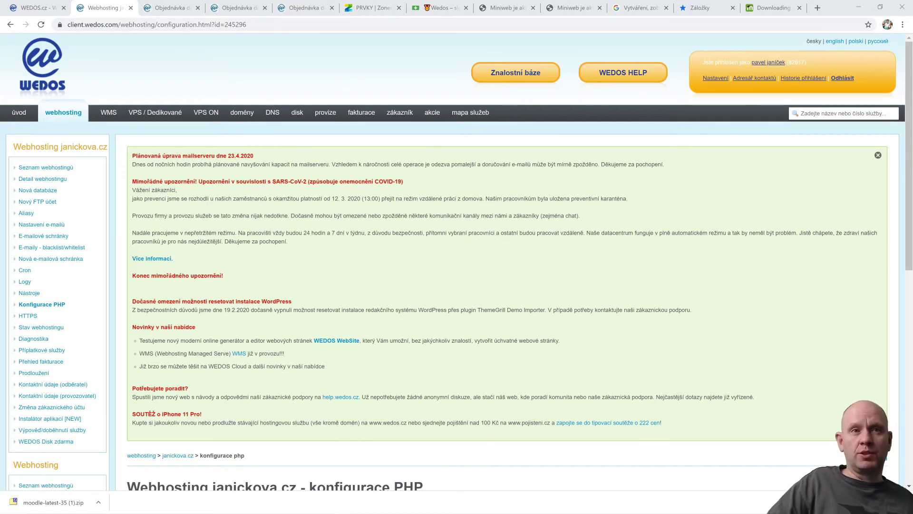
- In Konfigurace PHP, leave the hosting's PHP version set to PHP 7.0
click(40, 308)
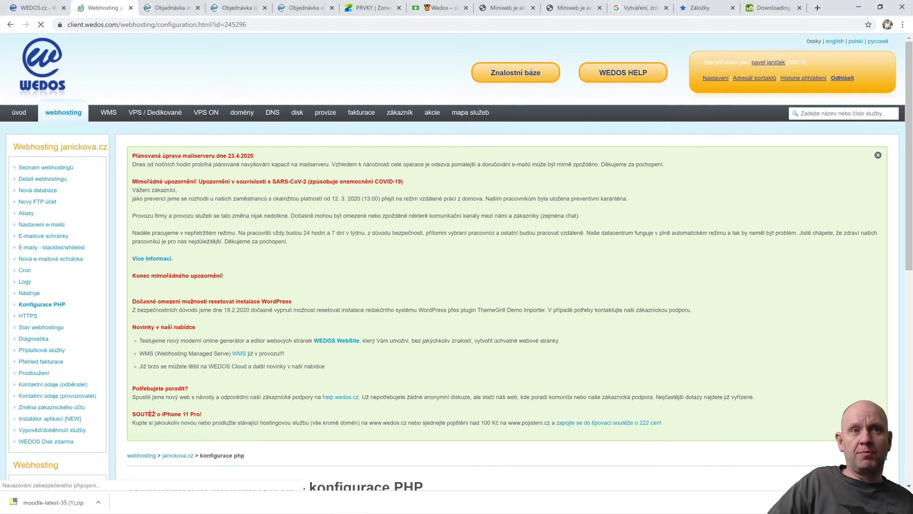
scroll(220, 299, down, 3)
scroll(221, 298, down, 5)
click(161, 196)
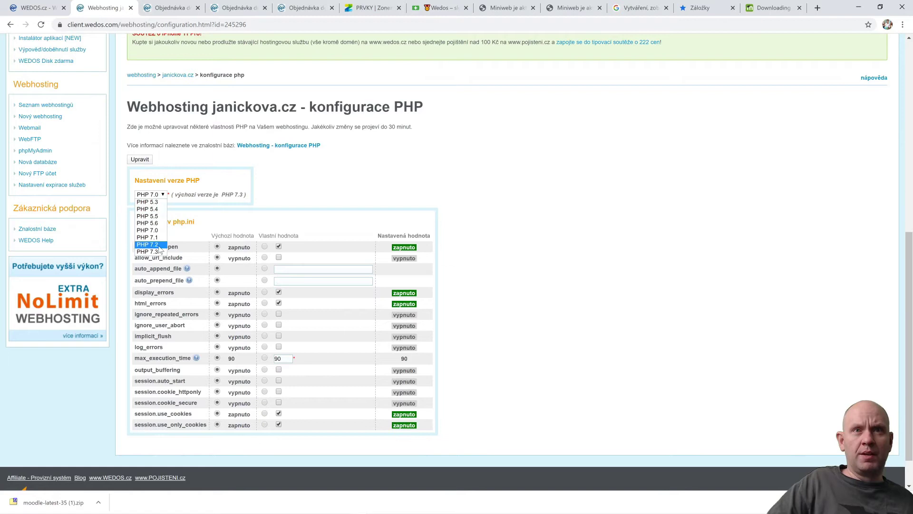
click(299, 179)
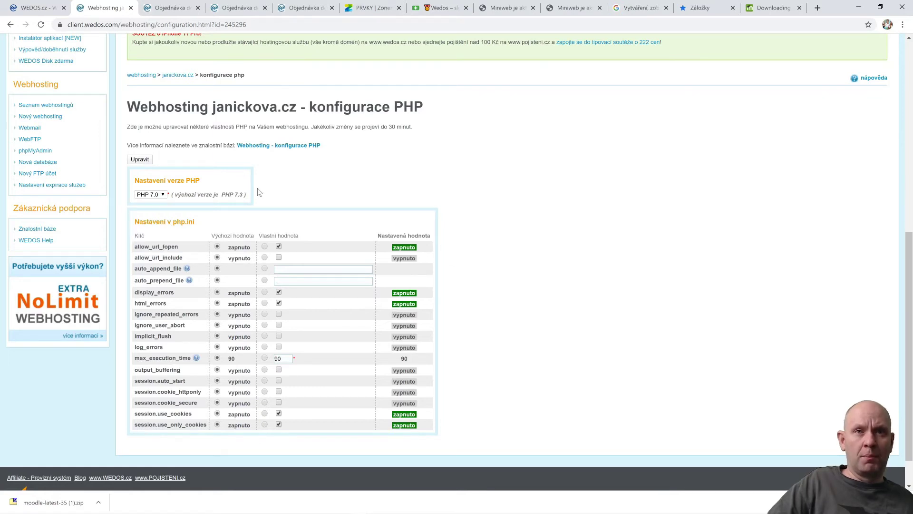
scroll(255, 205, up, 2)
scroll(228, 252, up, 1)
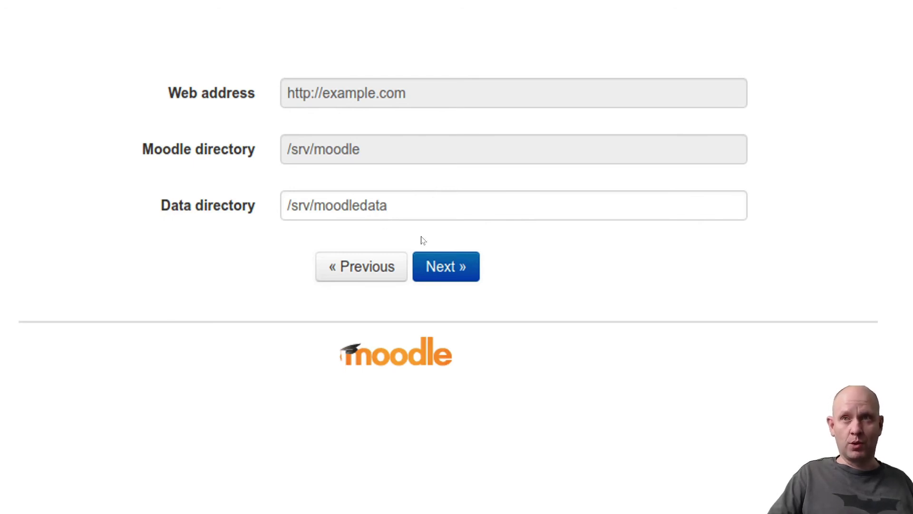
- Accept the web address, Moodle directory and data directory paths and move on
click(440, 257)
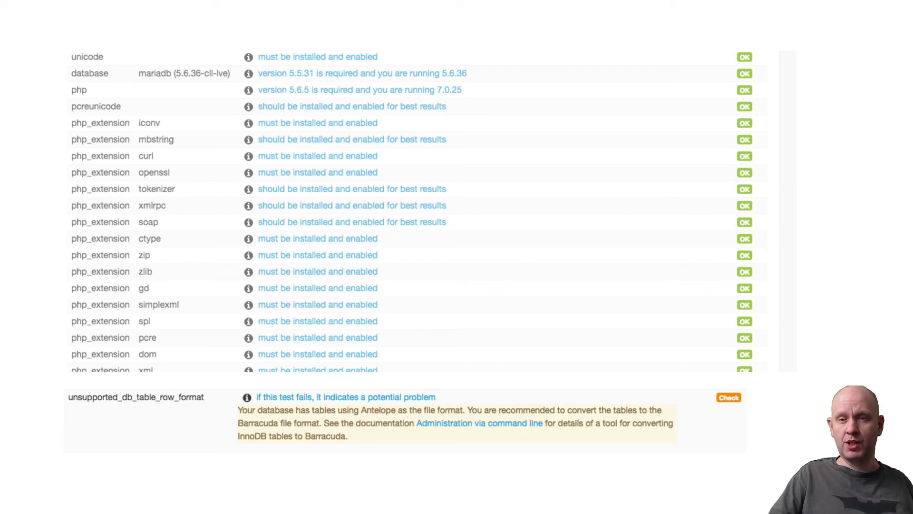
- Continue past the installation results to the administrator account form
click(477, 361)
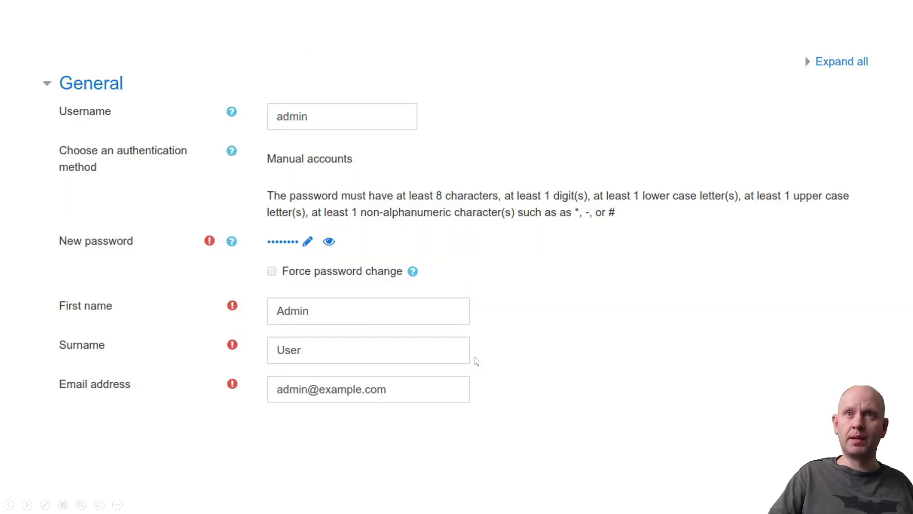